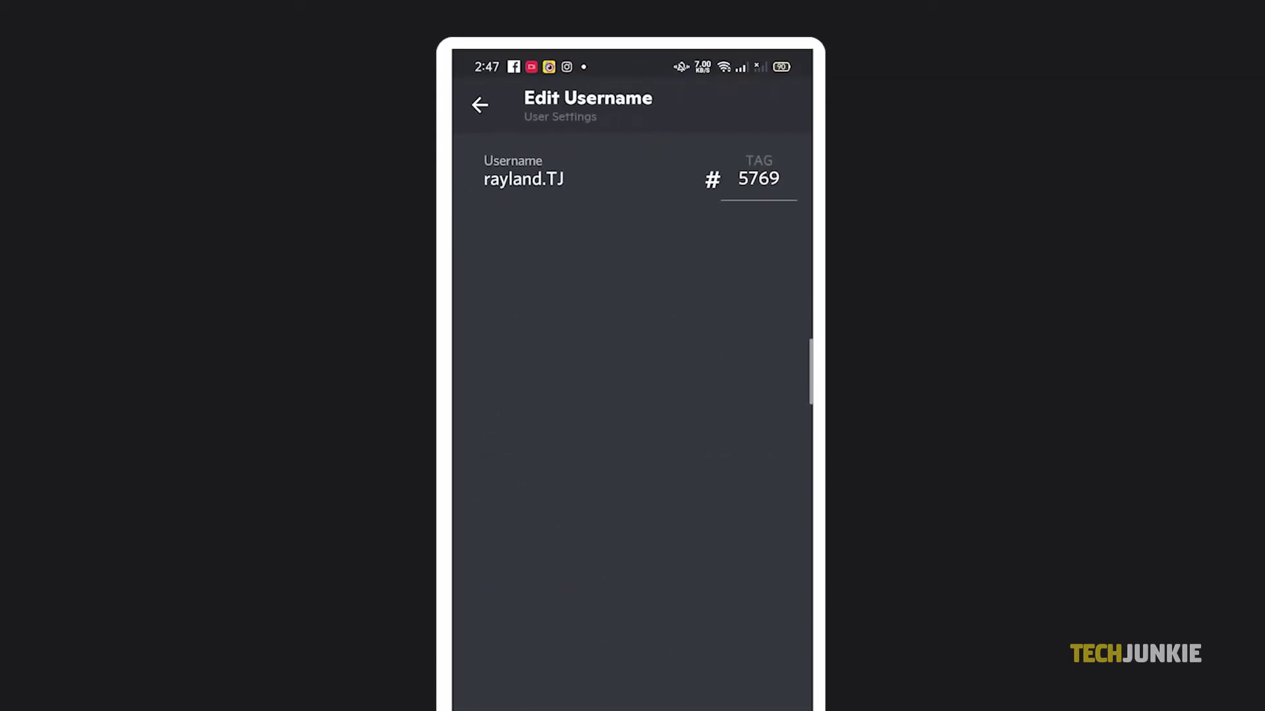
left_click(564, 181)
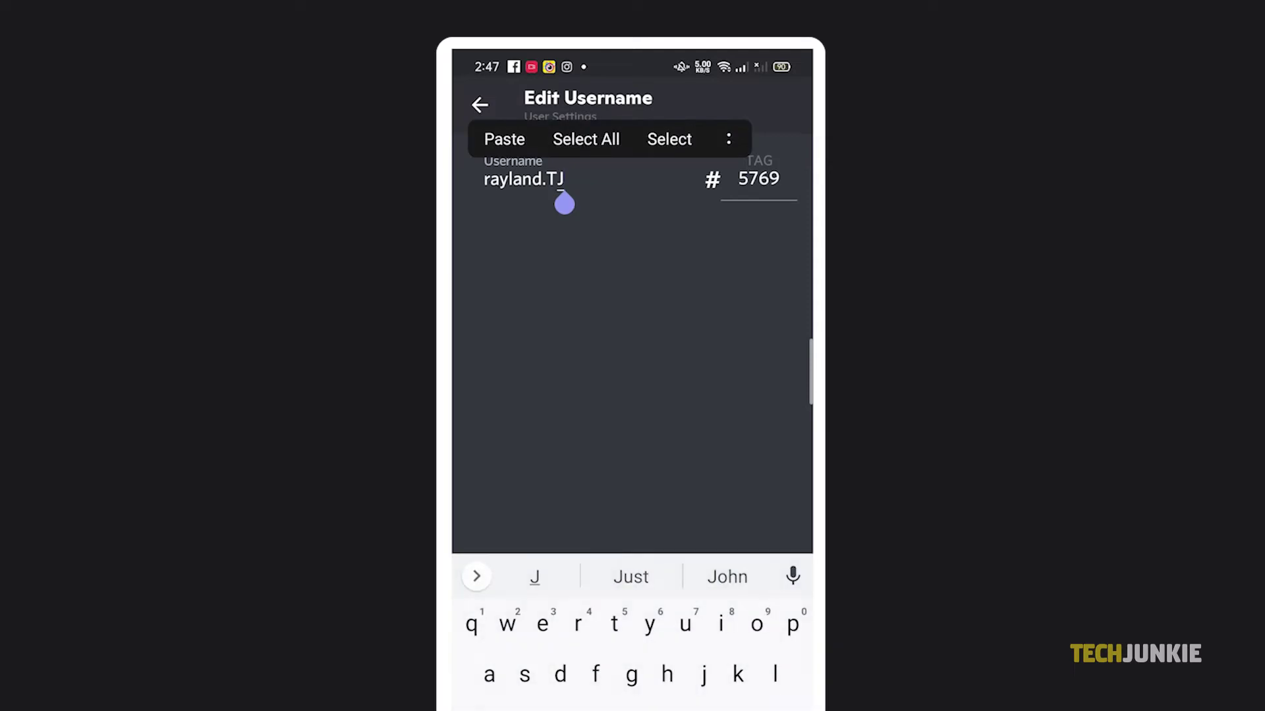
Step: Replace the trailing J so the username reads rayland.Techjunkie and save it
key("BackSpace")
type("echjunkie")
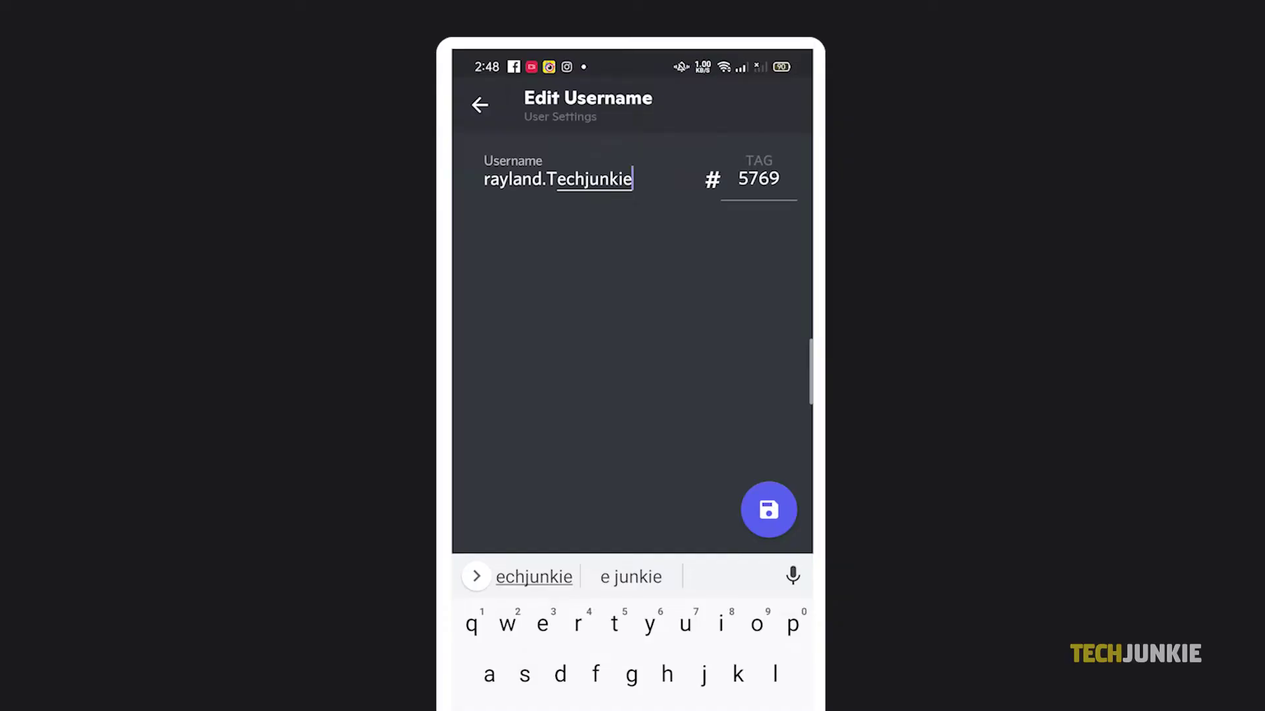
left_click(769, 510)
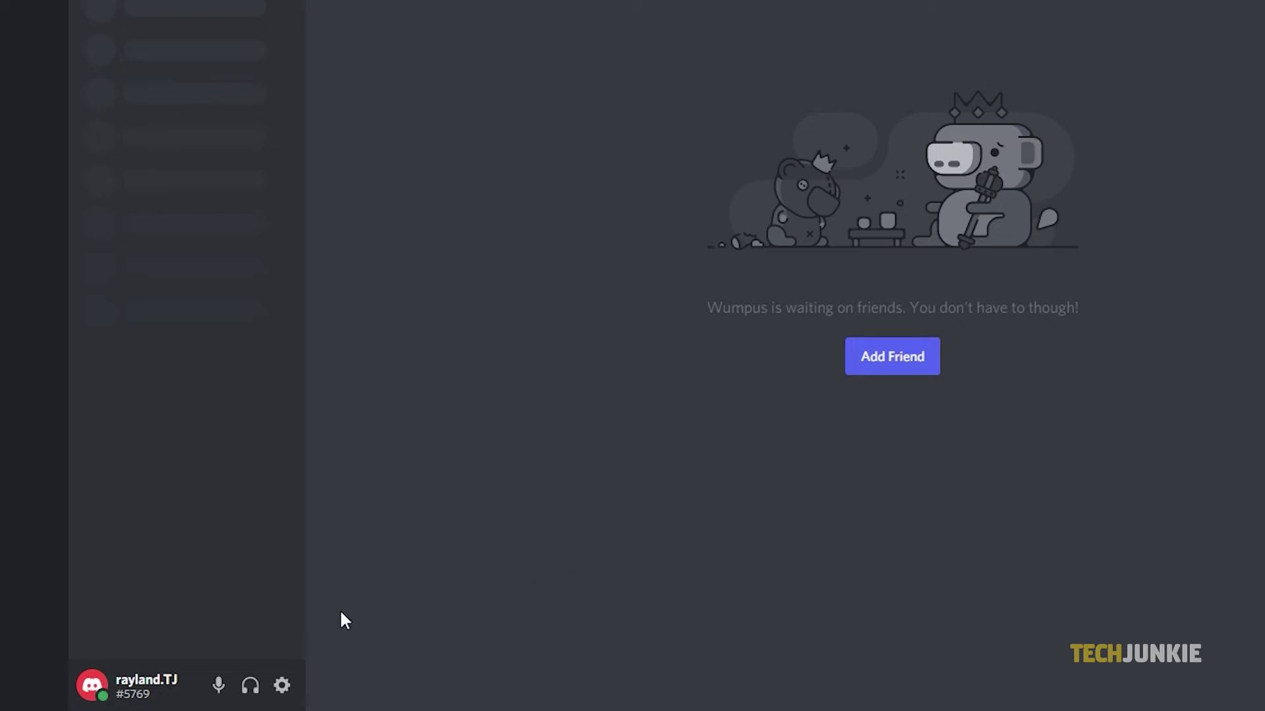
left_click(282, 685)
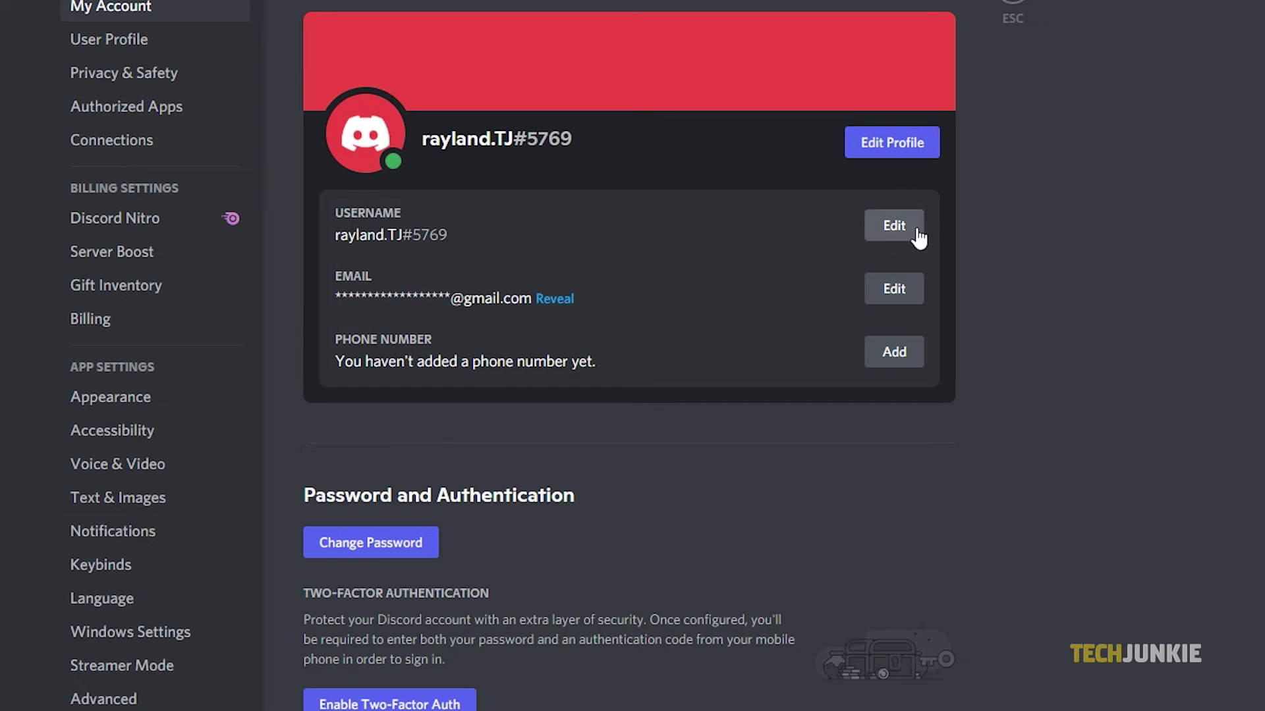
left_click(914, 232)
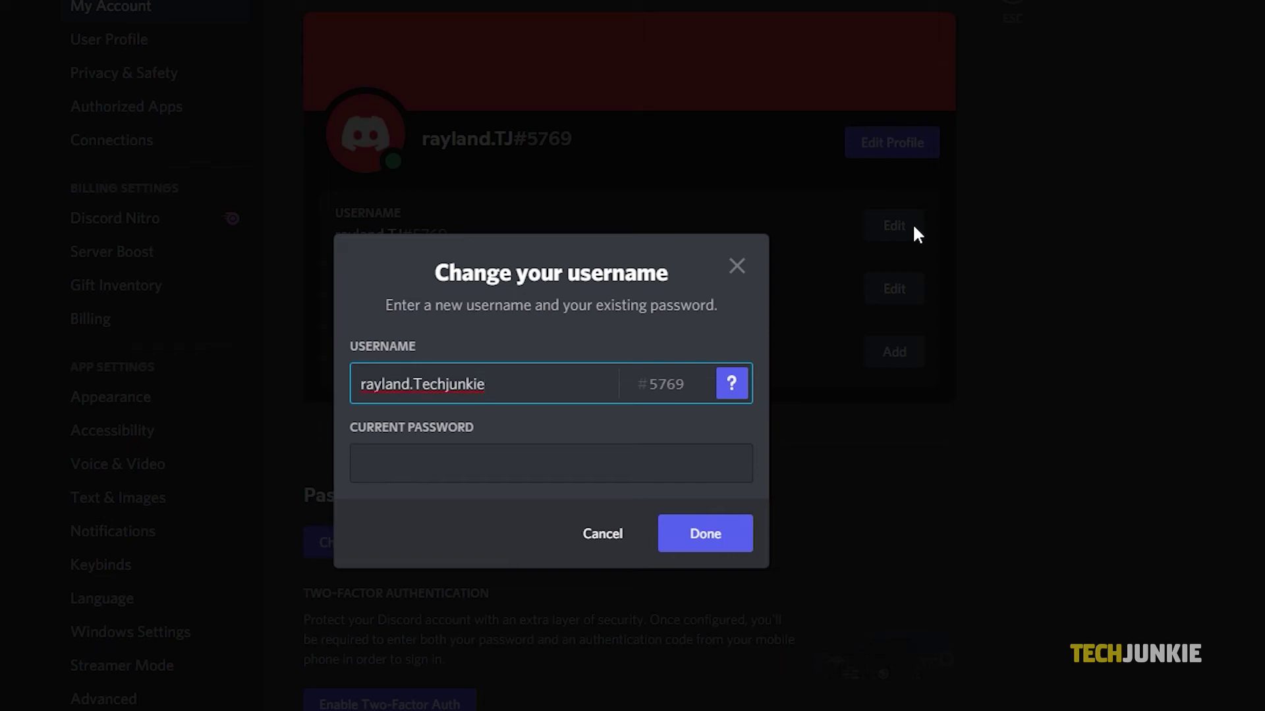
Step: Enter the current password and confirm the change to rayland.Techjunkie#5769
left_click(585, 465)
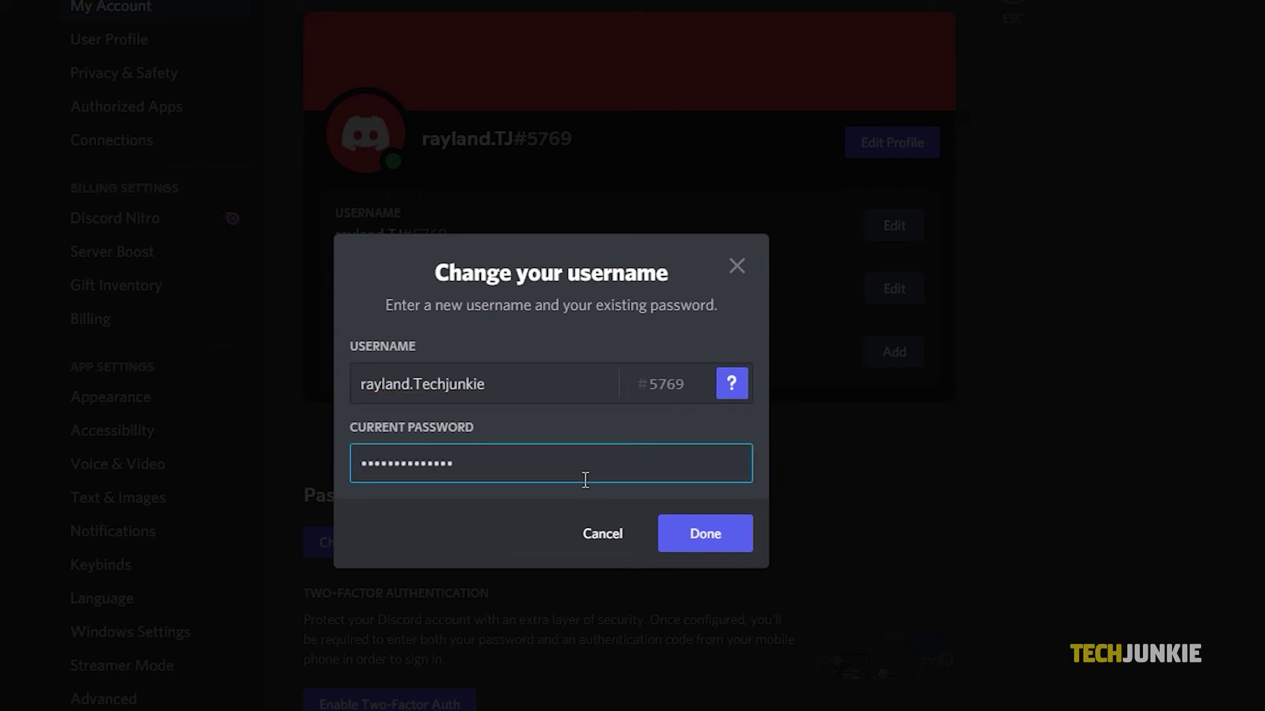
left_click(709, 524)
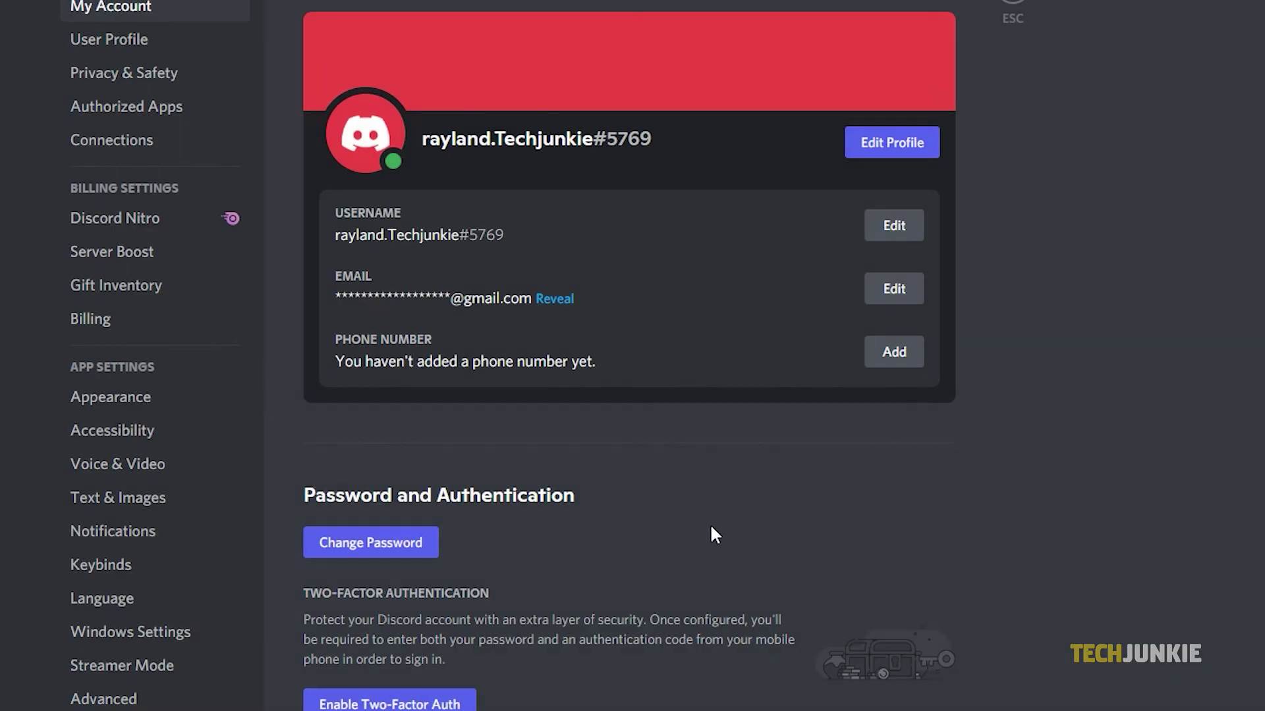